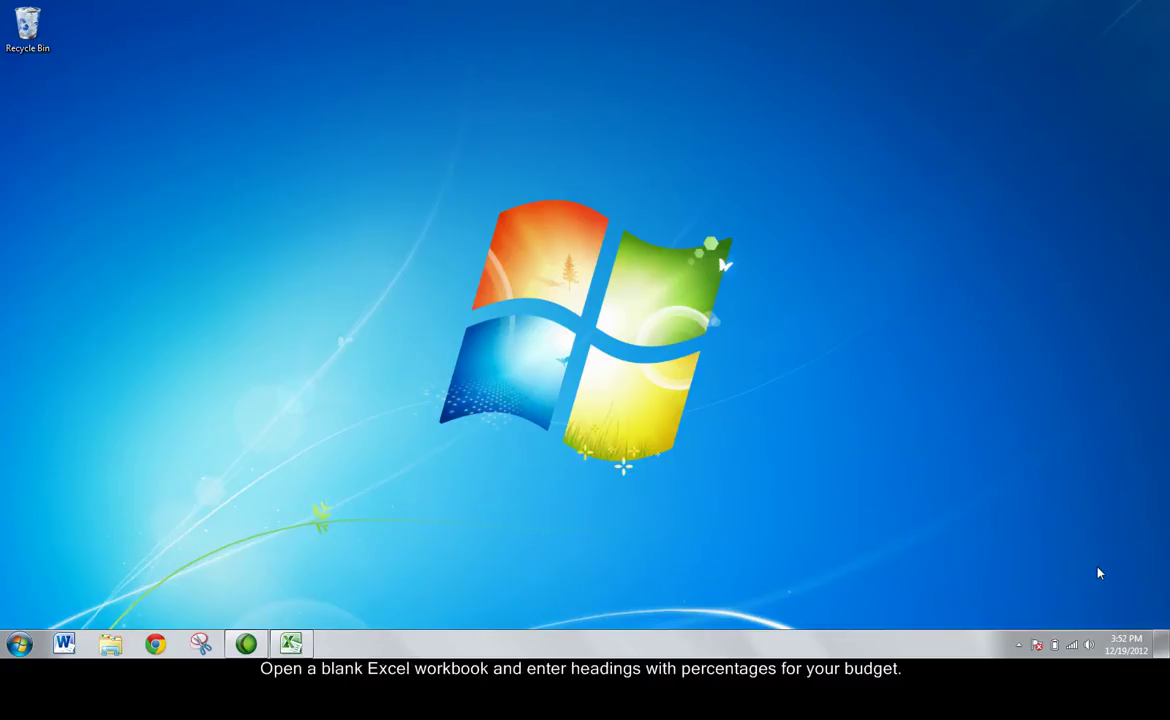
Step: Switch to the Basic Excel Formulas 2 workbook in Excel and enter the Savings formula =B2*45% in cell C2
{"action": "left_click", "coordinate": [293, 638]}
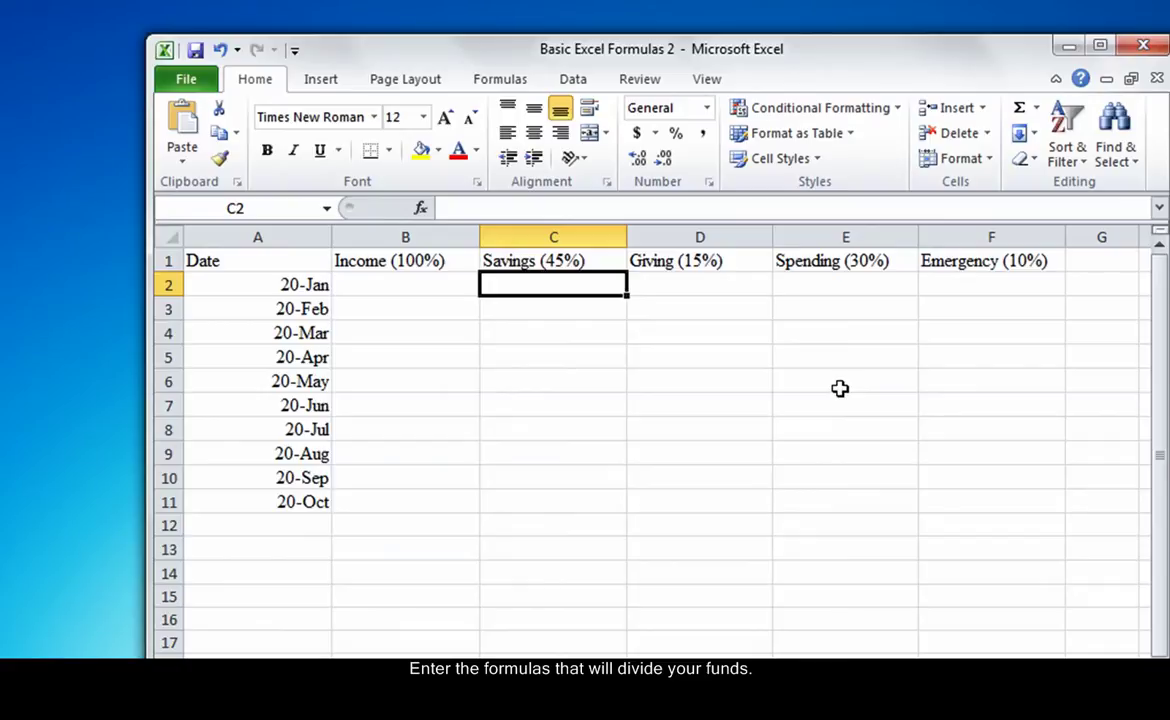
{"action": "type", "text": "="}
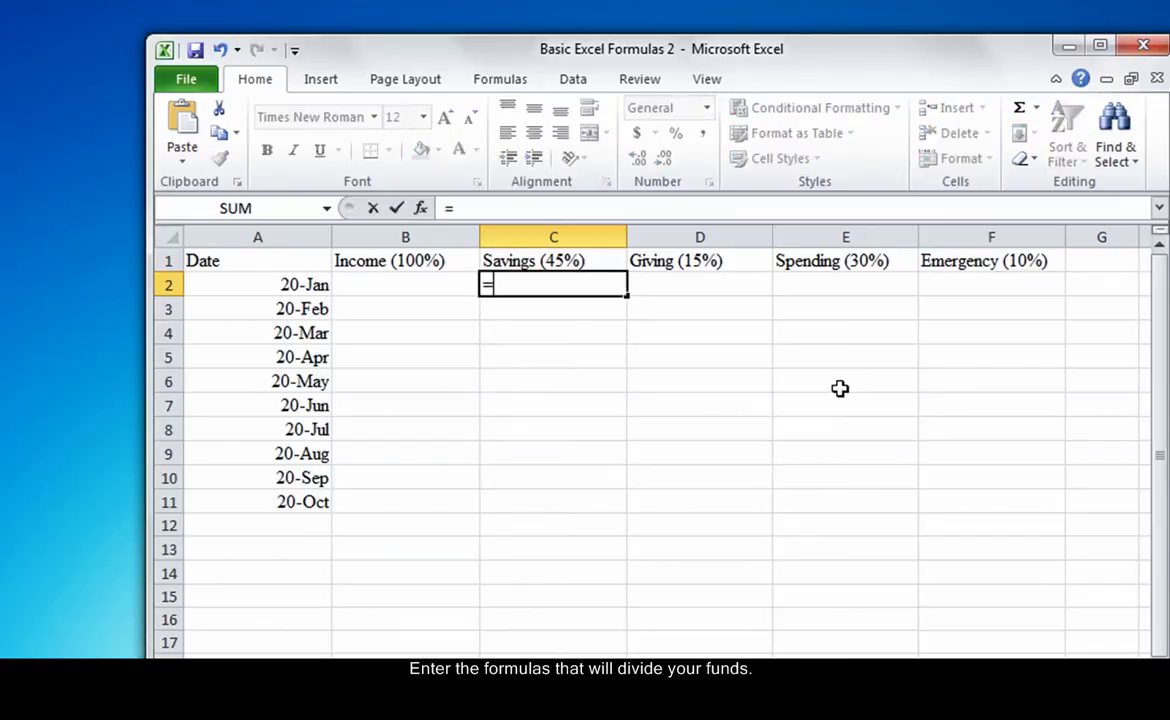
{"action": "type", "text": "B2*"}
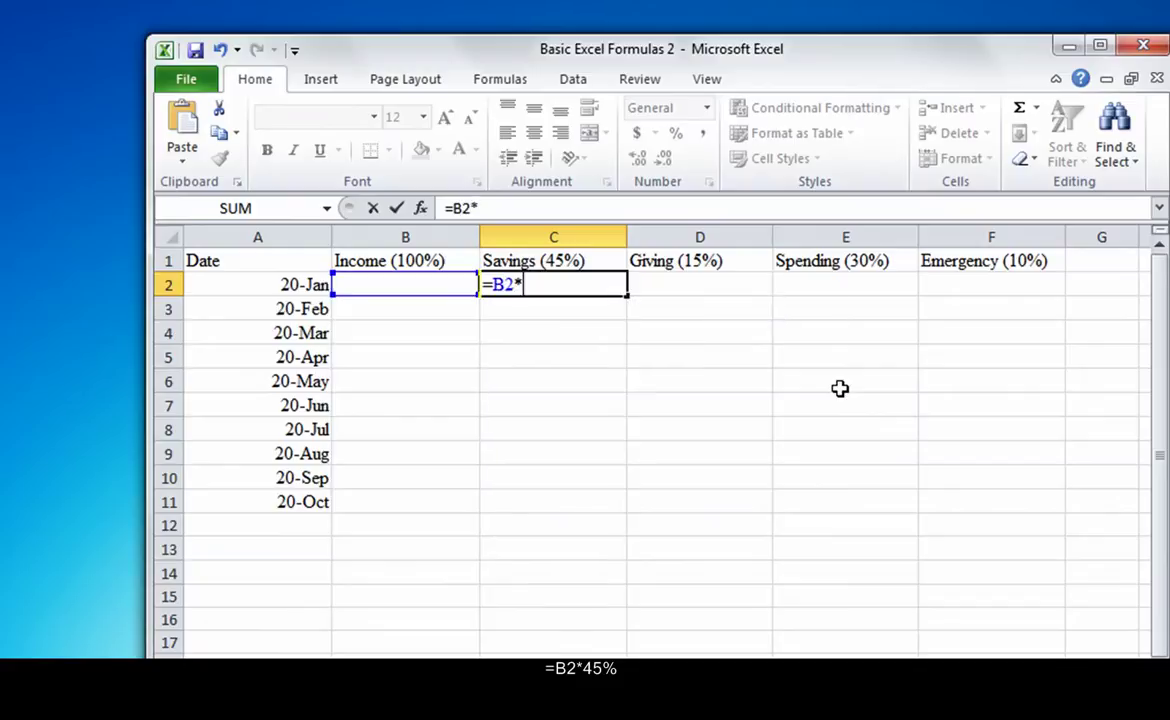
{"action": "type", "text": "45%"}
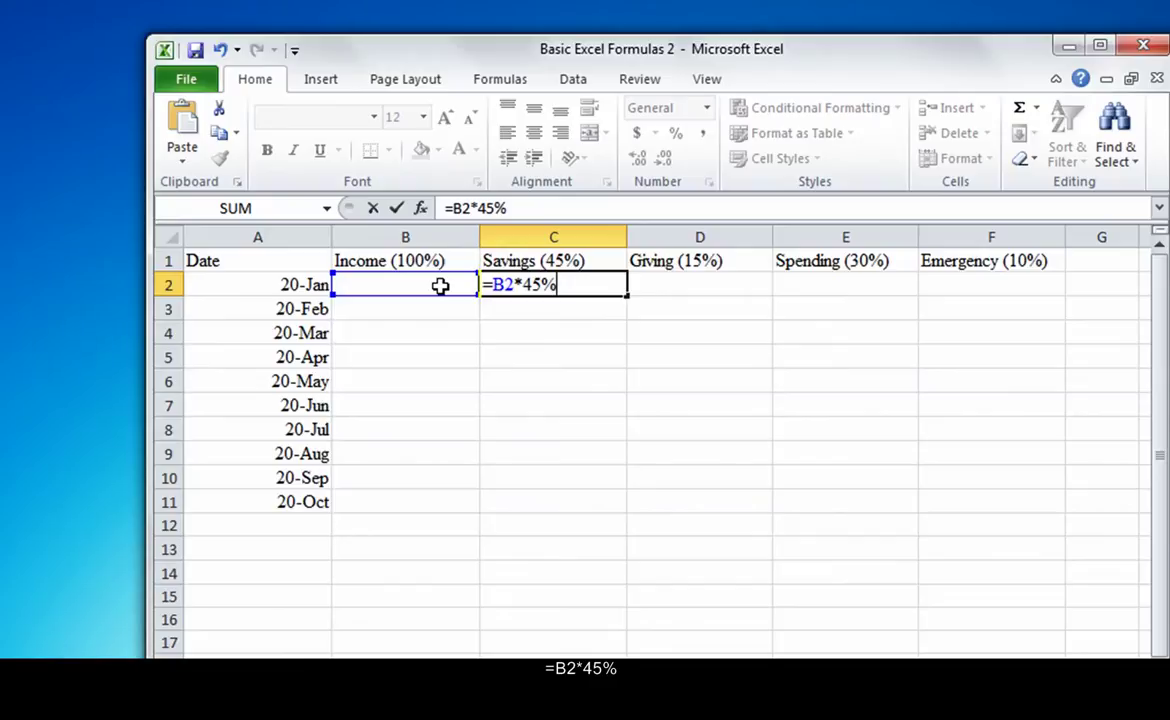
{"action": "left_click", "coordinate": [567, 310]}
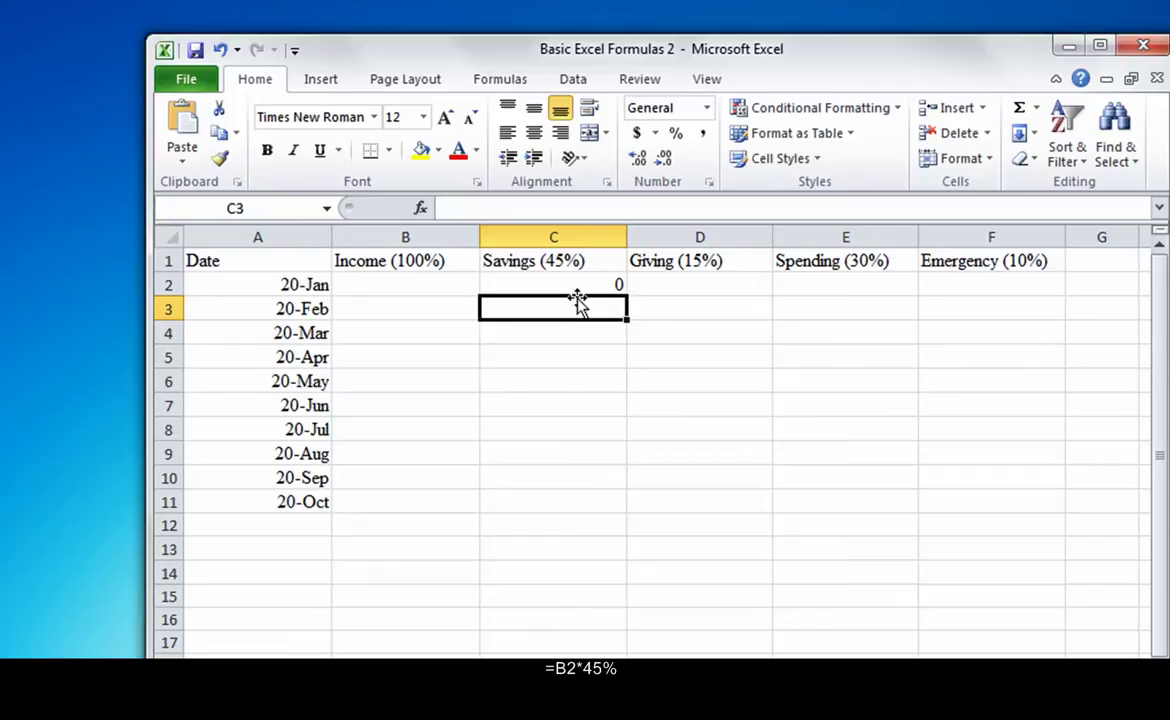
{"action": "left_click", "coordinate": [586, 283]}
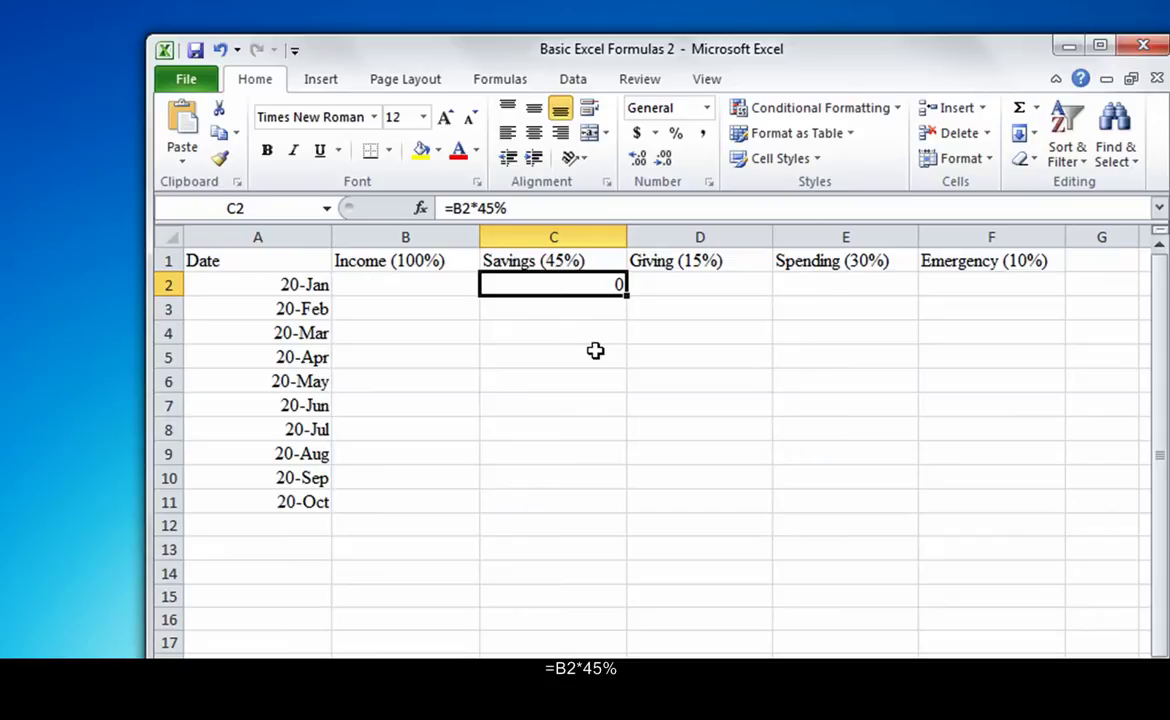
Step: Enter the Giving formula =B2*15% in cell D2
{"action": "left_click", "coordinate": [705, 283]}
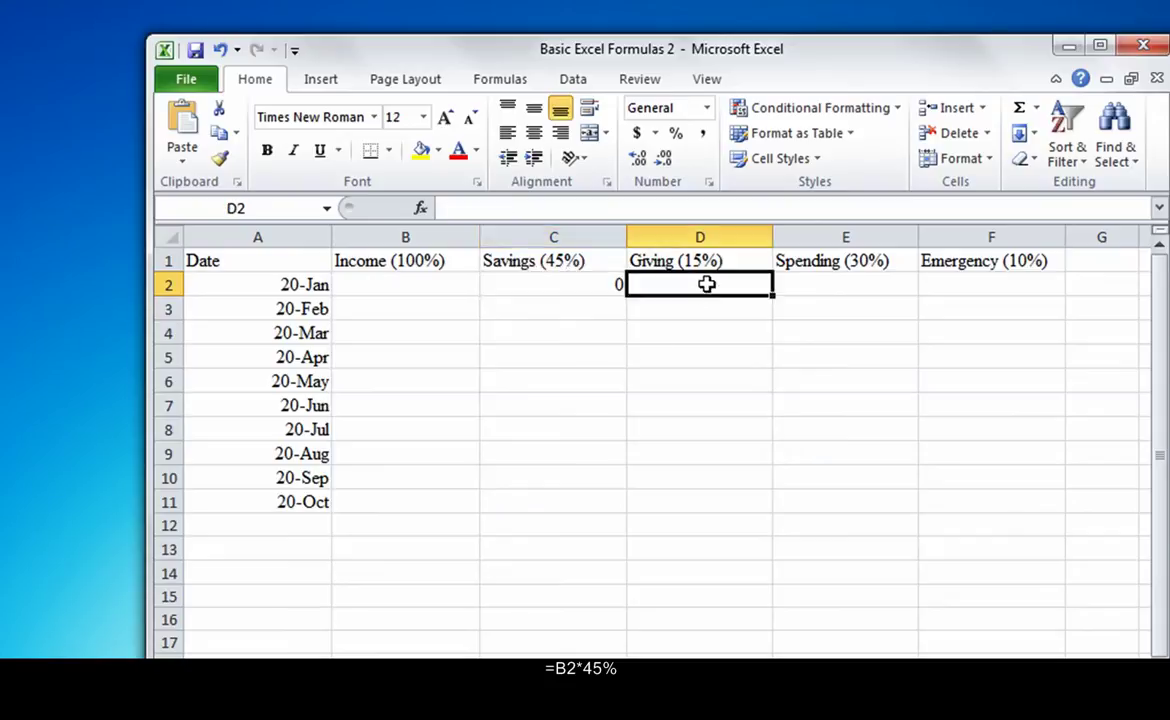
{"action": "type", "text": "="}
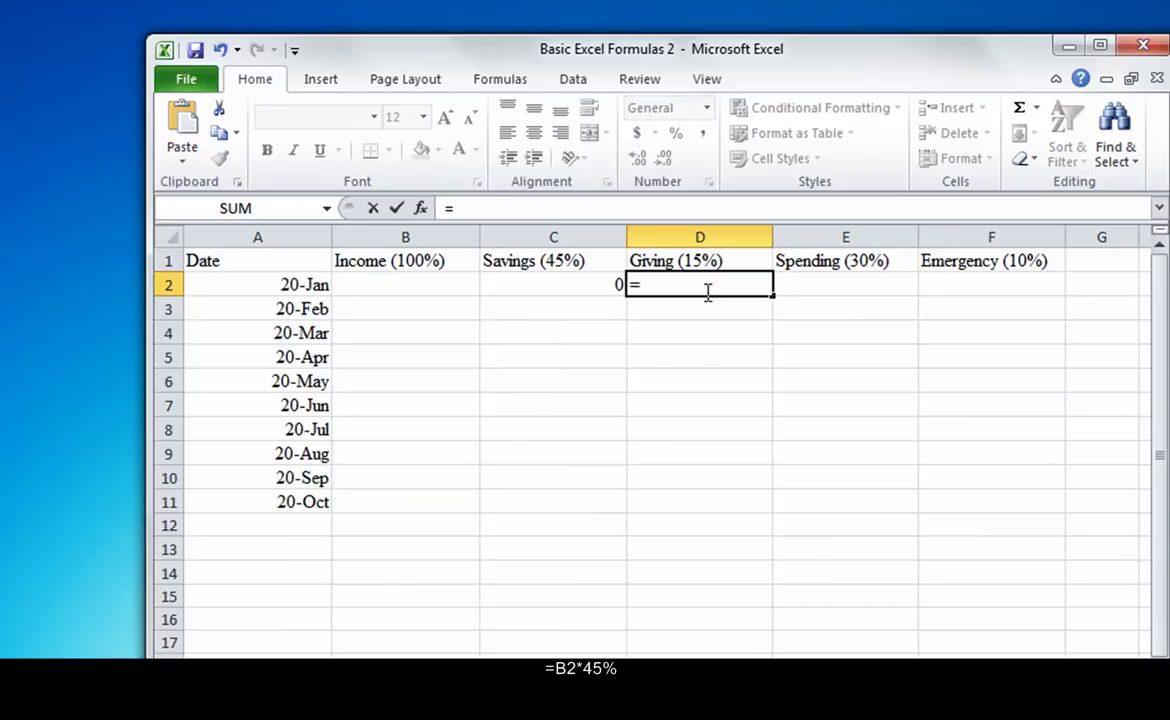
{"action": "type", "text": "B2"}
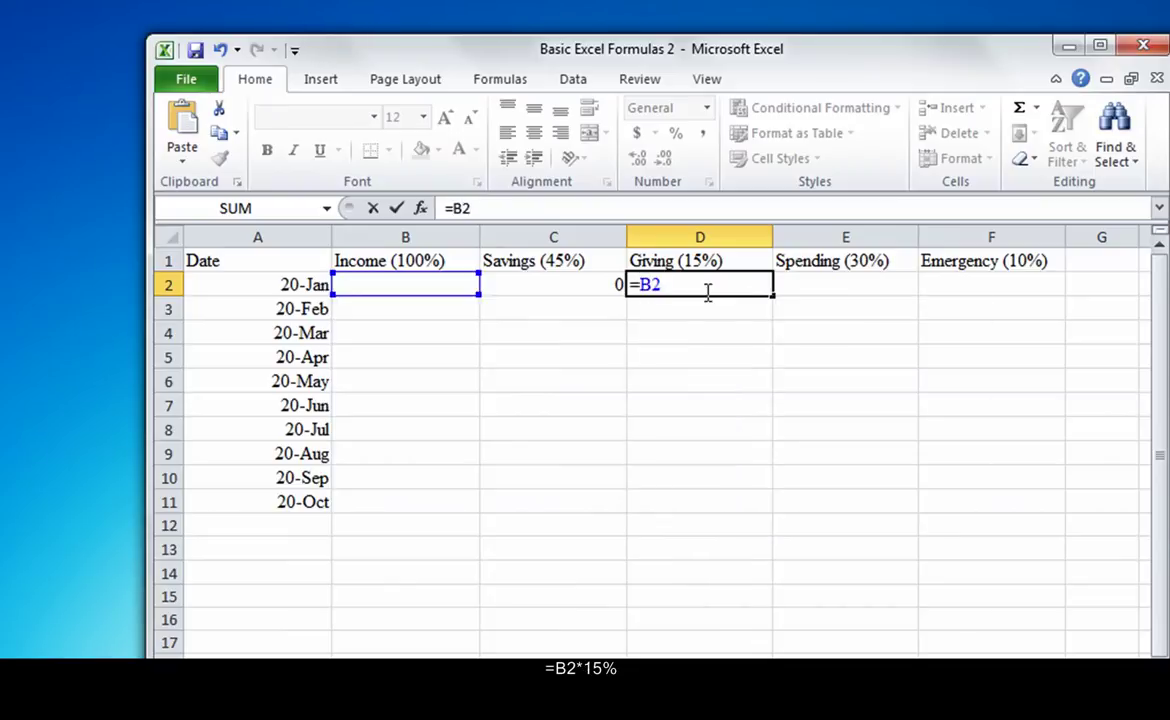
{"action": "type", "text": "*15%"}
{"action": "key", "text": "Tab"}
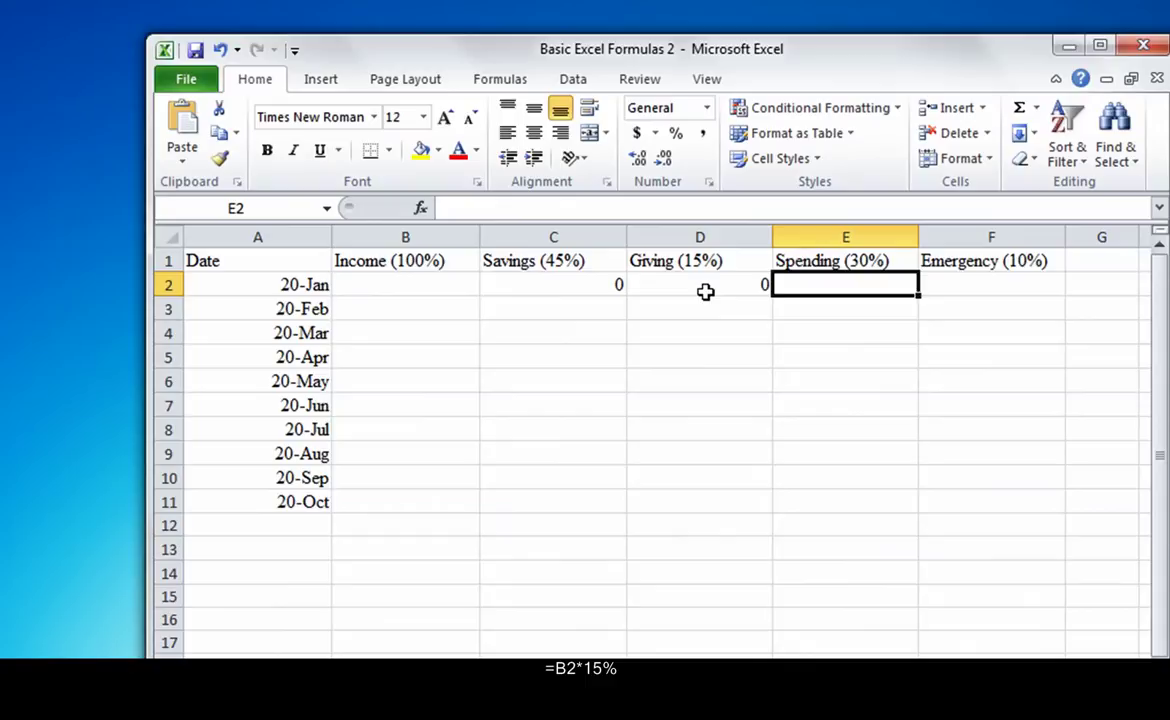
Step: Enter the Spending formula =B2*30% in cell E2
{"action": "type", "text": "=B2"}
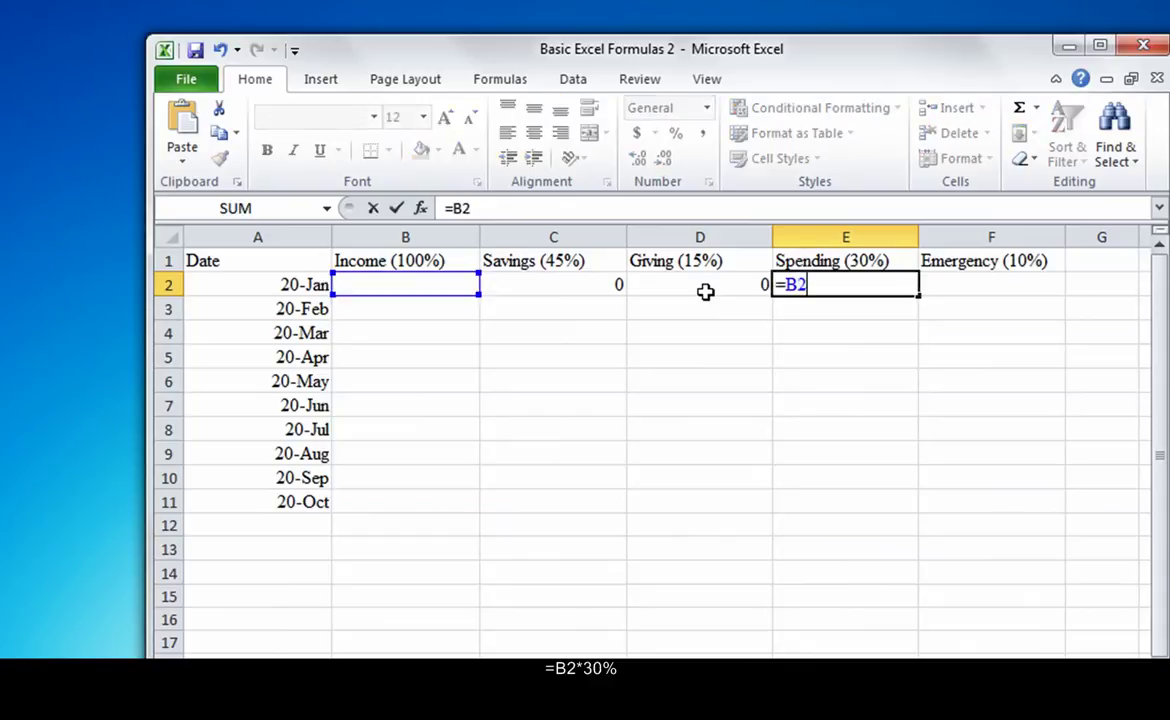
{"action": "type", "text": "*30"}
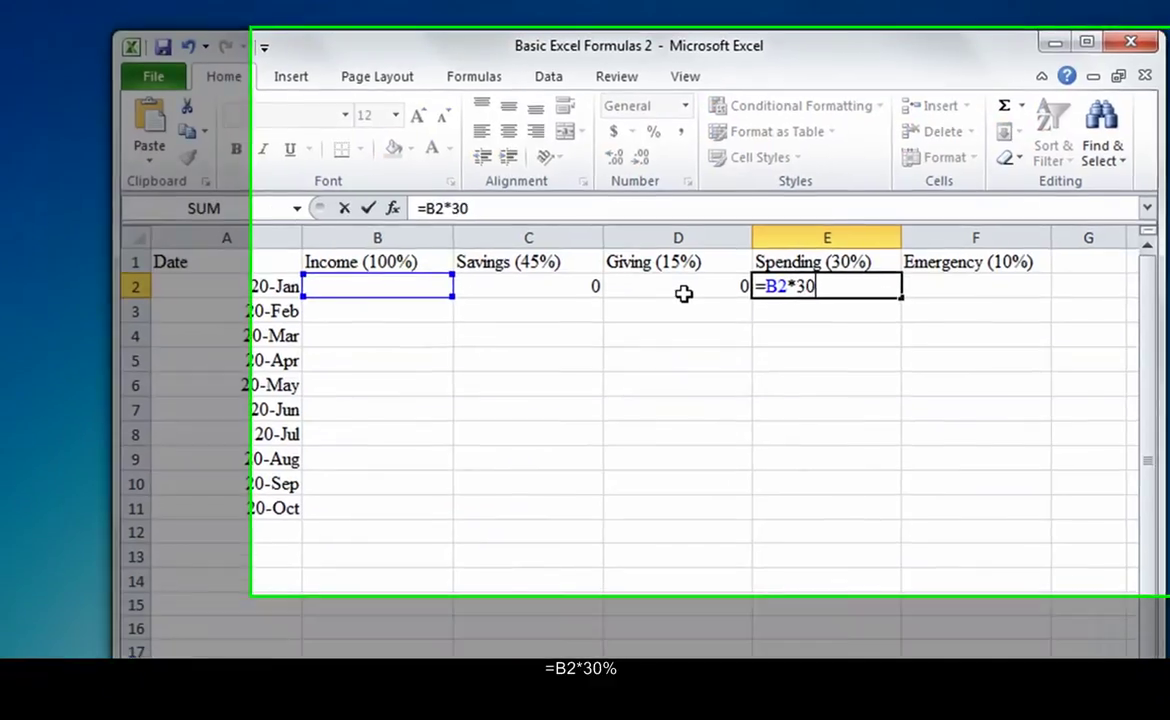
{"action": "type", "text": "%"}
{"action": "key", "text": "Tab"}
Step: Enter the Emergency formula =B2*10% in cell F2
{"action": "type", "text": "="}
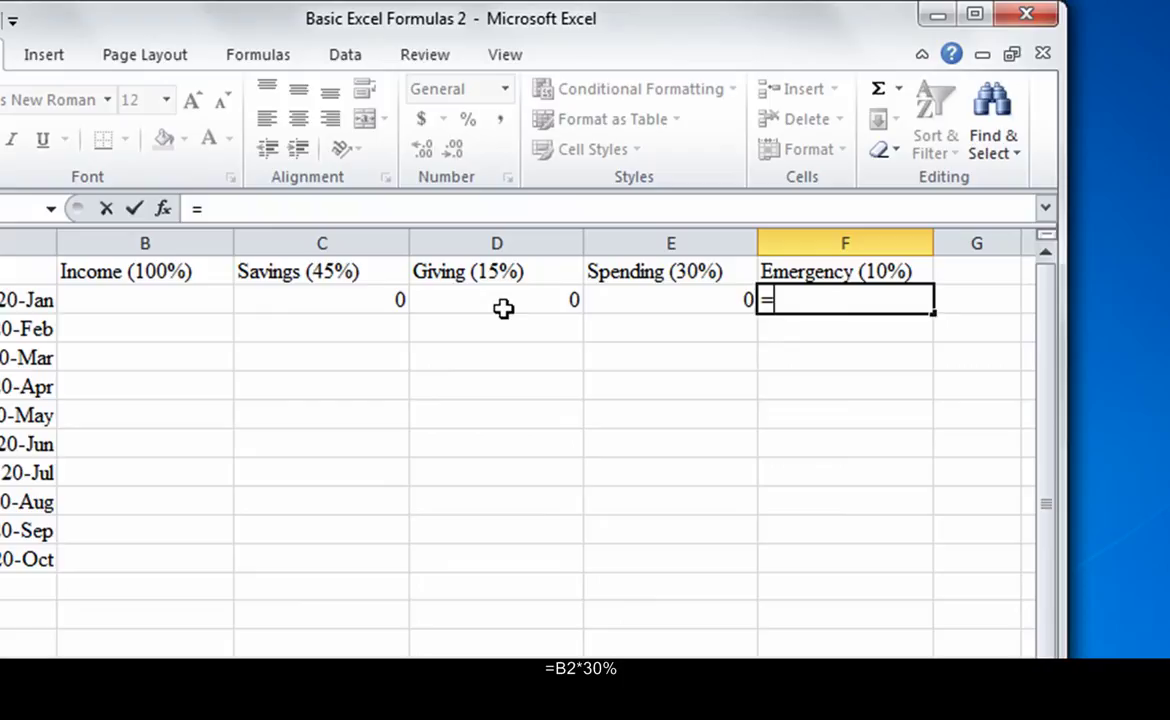
{"action": "type", "text": "B2"}
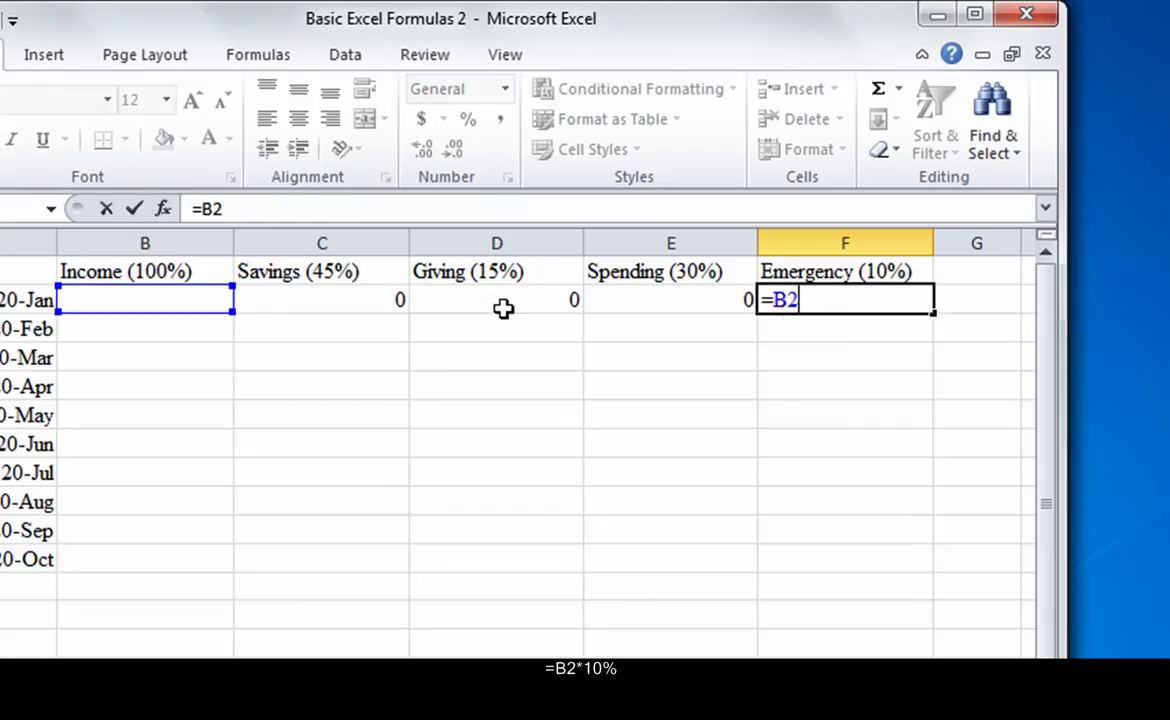
{"action": "type", "text": "*10%"}
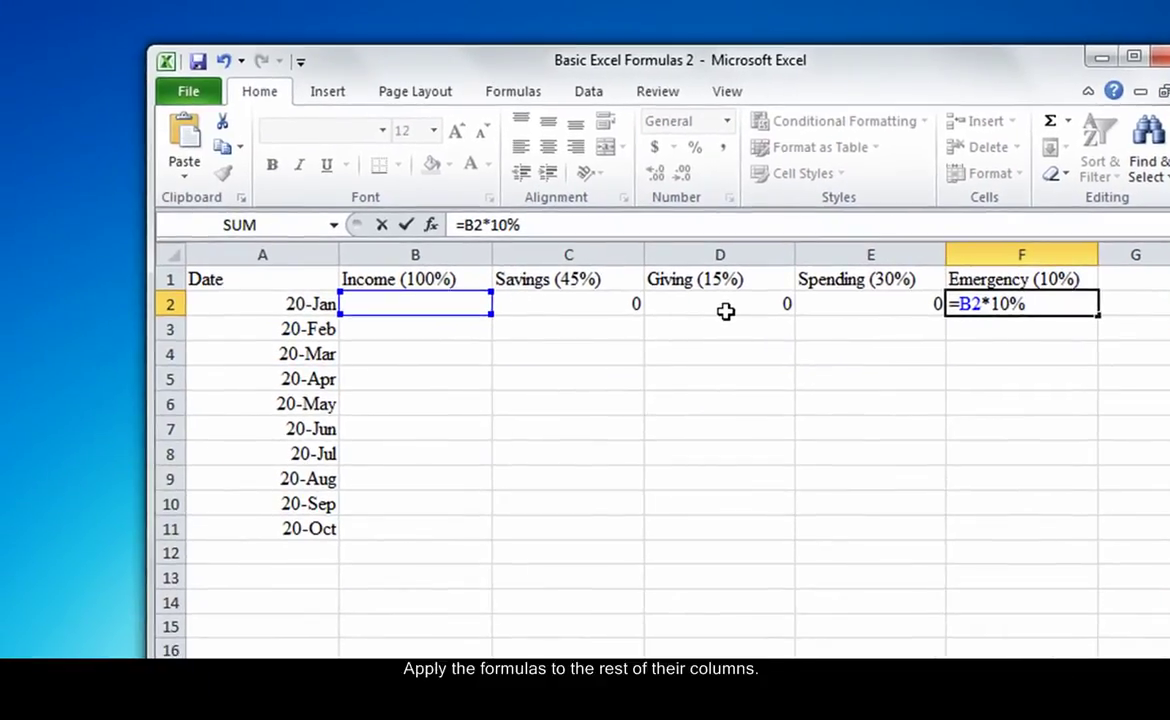
Step: Fill the Savings, Giving, Spending and Emergency formulas from row 2 down through row 11, one column at a time
{"action": "left_click", "coordinate": [595, 305]}
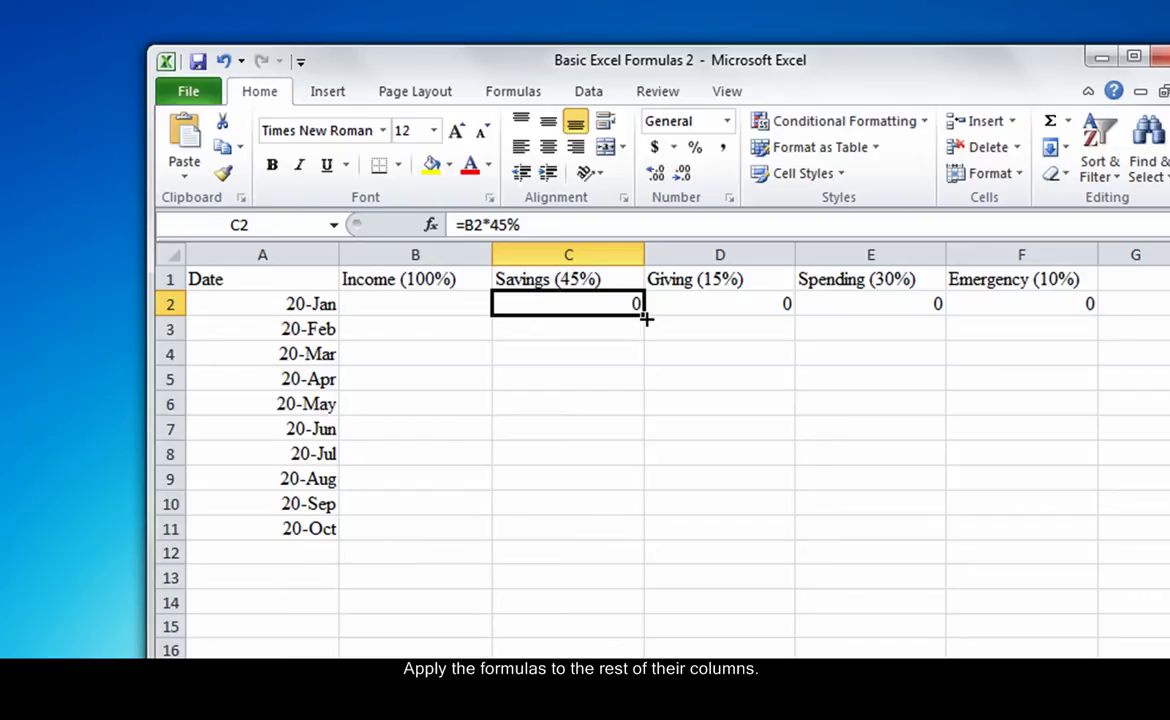
{"action": "left_click_drag", "start_coordinate": [645, 316], "coordinate": [635, 526]}
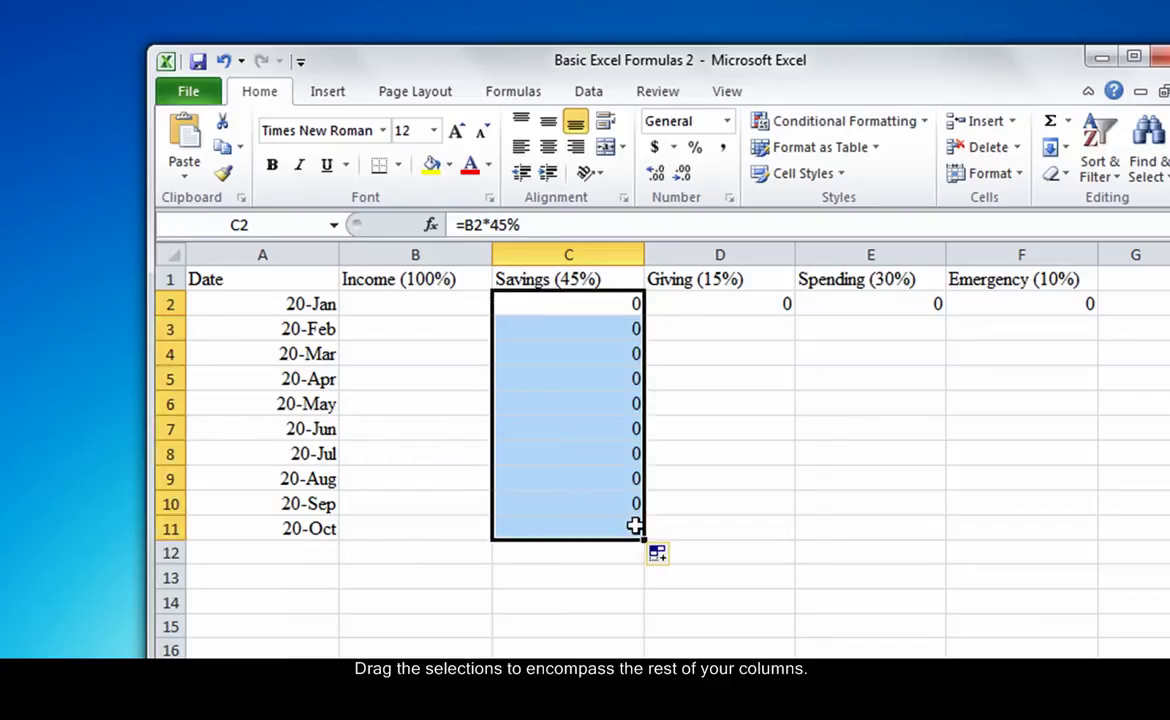
{"action": "left_click", "coordinate": [778, 303]}
{"action": "left_click_drag", "start_coordinate": [795, 316], "coordinate": [789, 532]}
{"action": "left_click", "coordinate": [925, 307]}
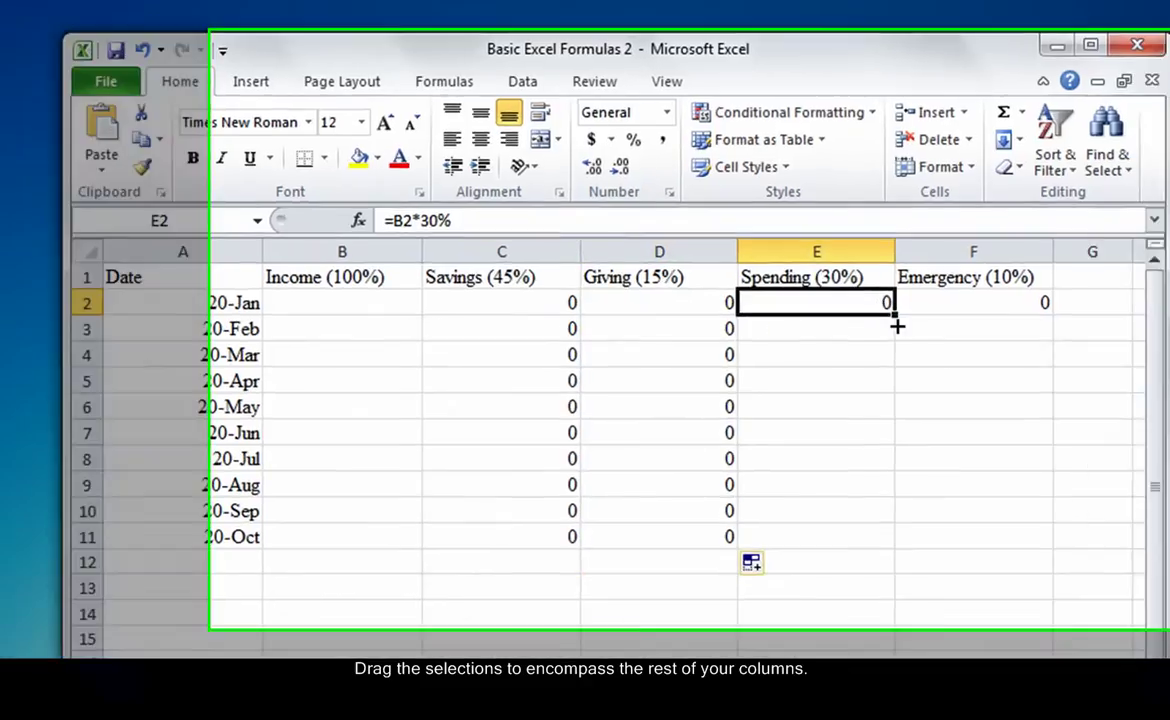
{"action": "left_click_drag", "start_coordinate": [897, 322], "coordinate": [896, 537]}
{"action": "left_click", "coordinate": [1020, 302]}
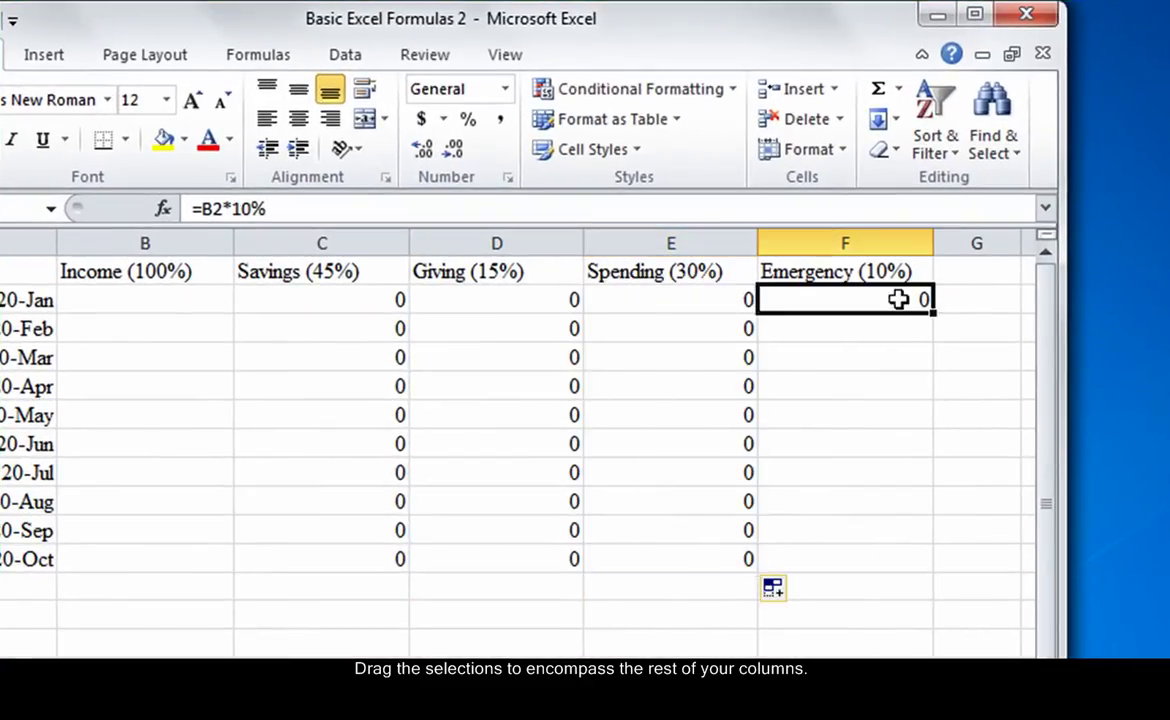
{"action": "left_click_drag", "start_coordinate": [933, 313], "coordinate": [932, 567]}
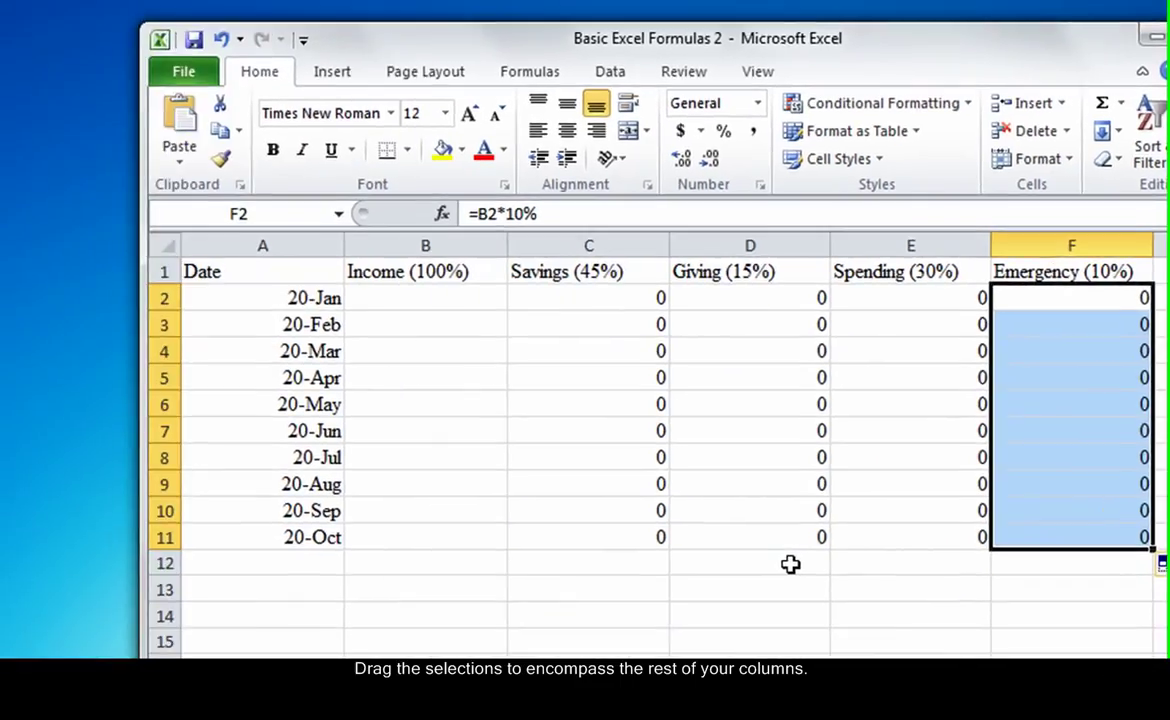
{"action": "left_click", "coordinate": [649, 537]}
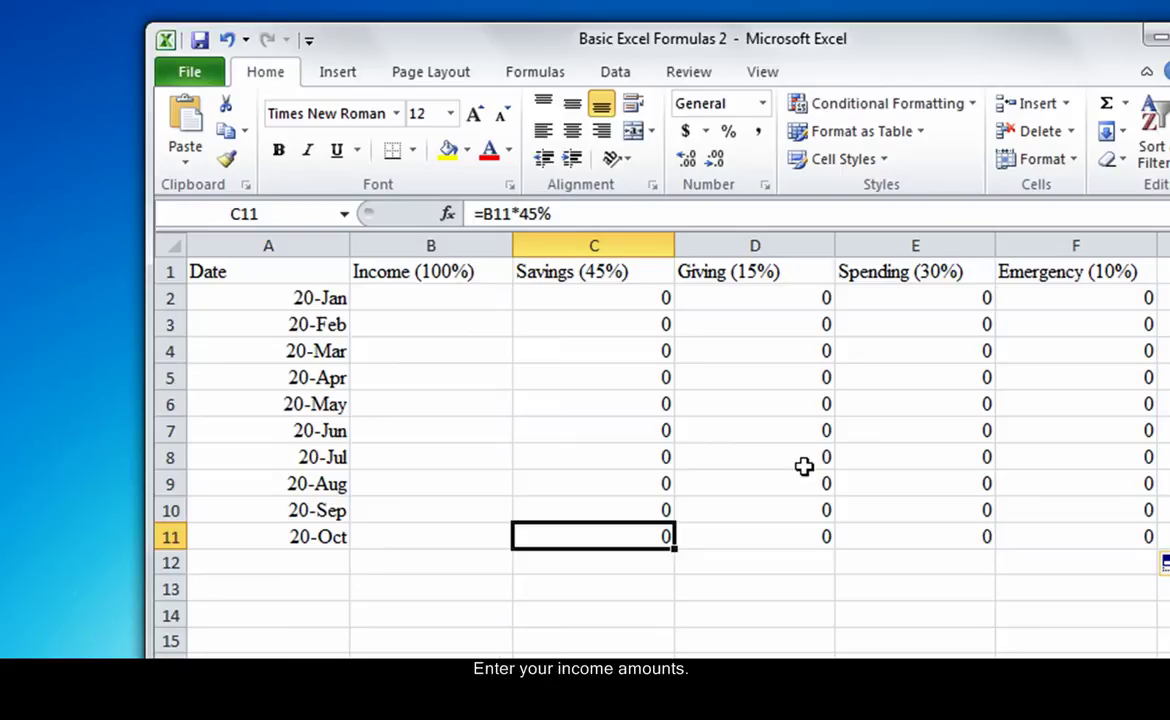
Step: Enter the January to April income amounts 500, 1000, 900 and 700 in cells B2 to B5
{"action": "left_click", "coordinate": [474, 304]}
{"action": "type", "text": "500"}
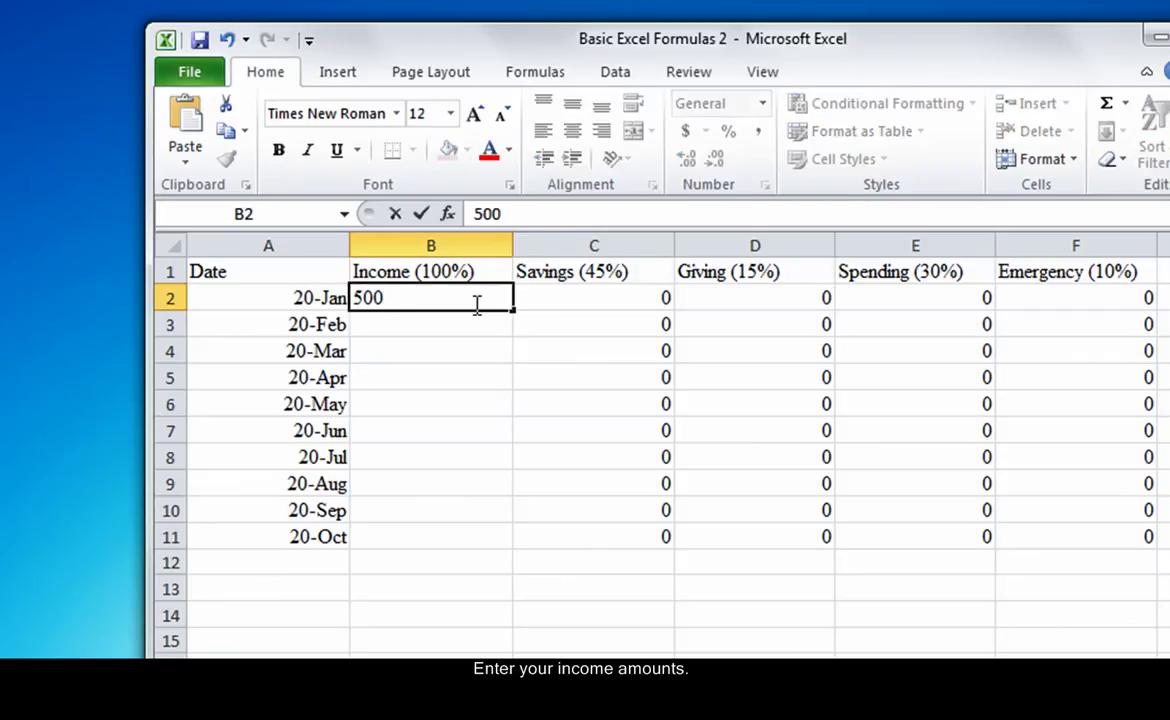
{"action": "key", "text": "Return"}
{"action": "type", "text": "1000"}
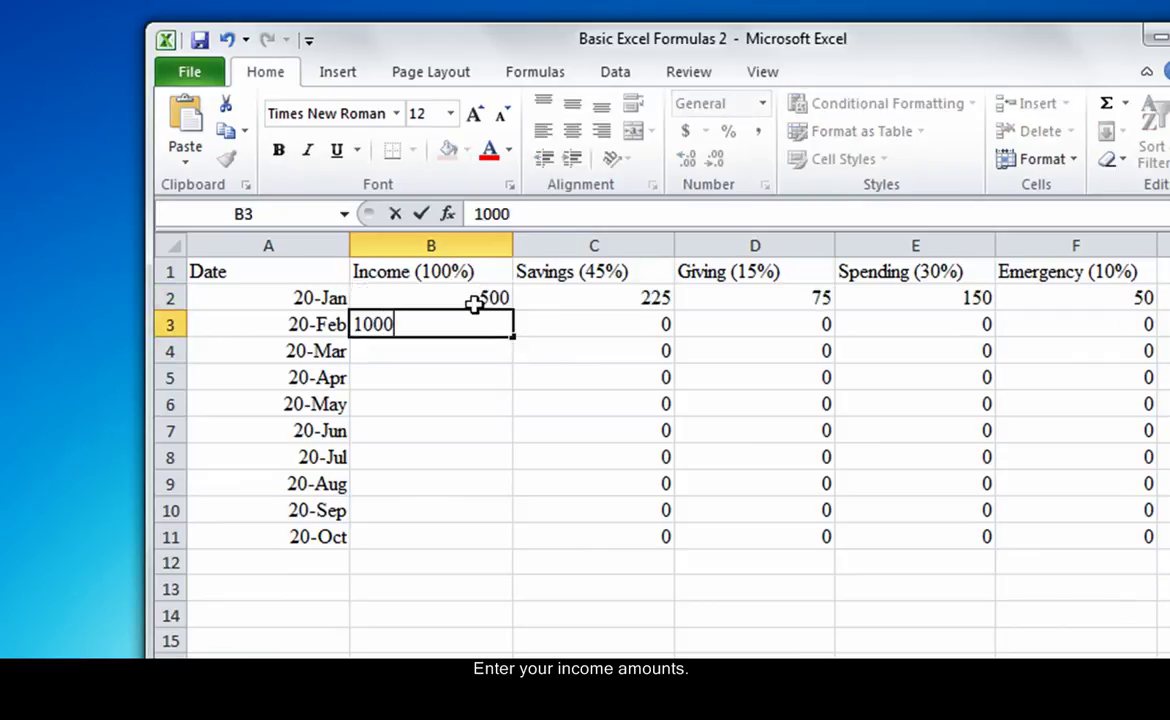
{"action": "key", "text": "Return"}
{"action": "type", "text": "900"}
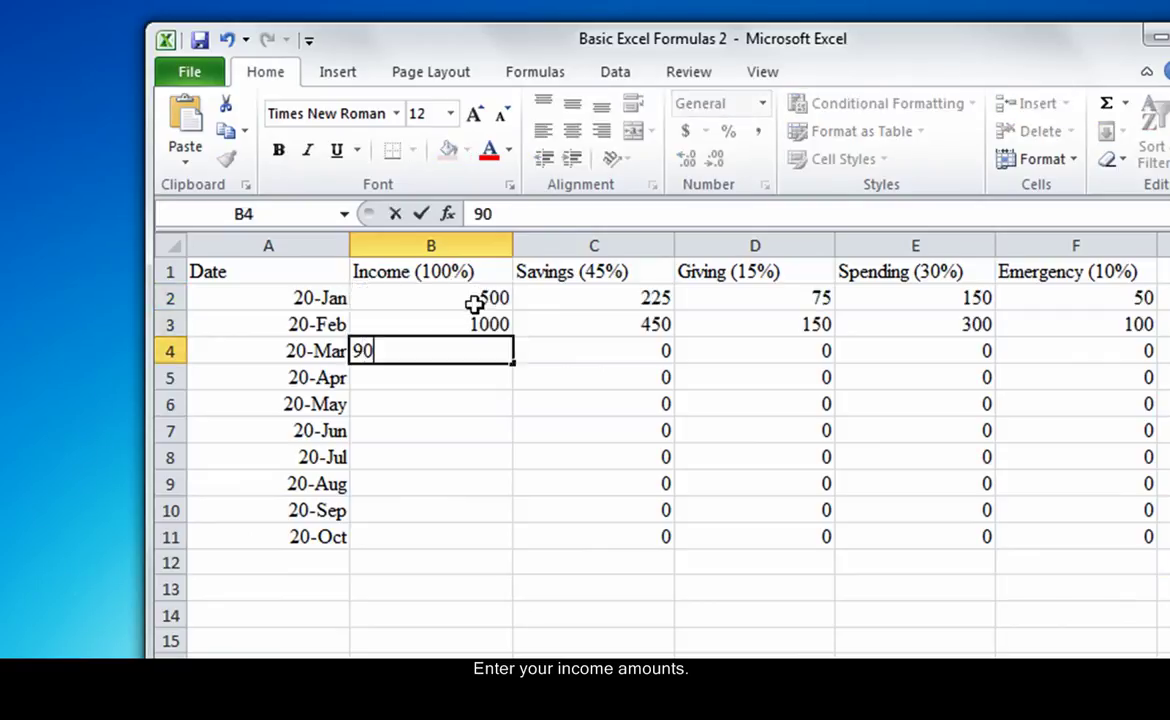
{"action": "key", "text": "Return"}
{"action": "type", "text": "700"}
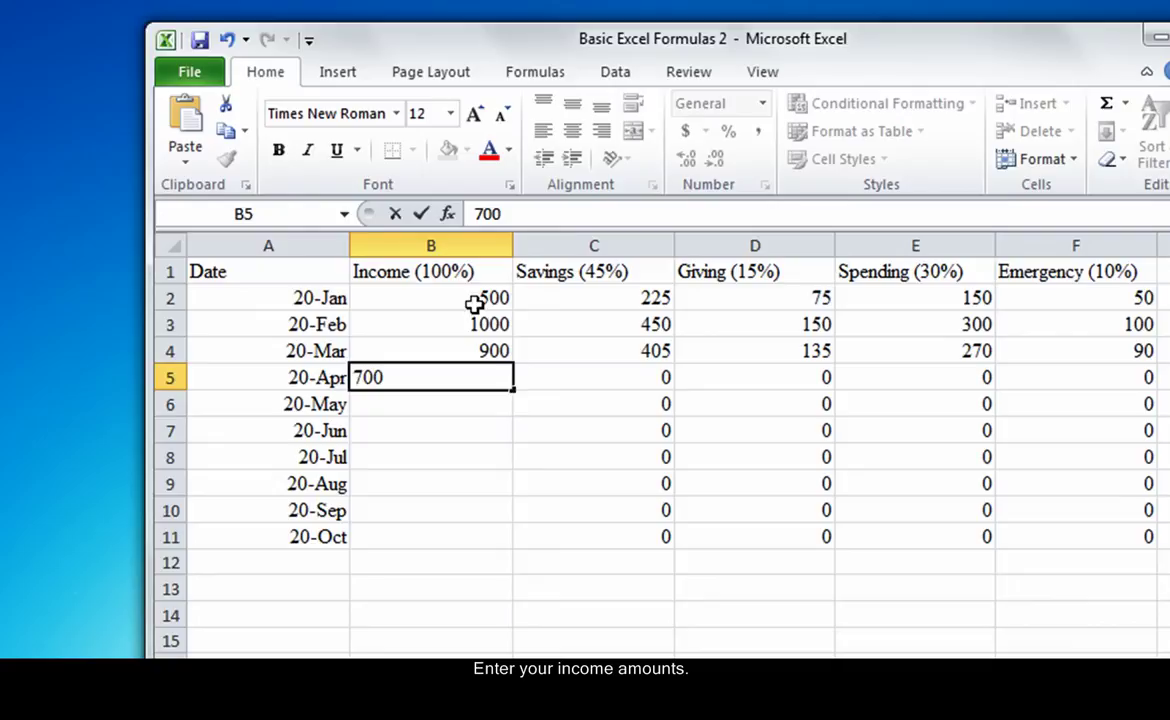
{"action": "left_click", "coordinate": [457, 446]}
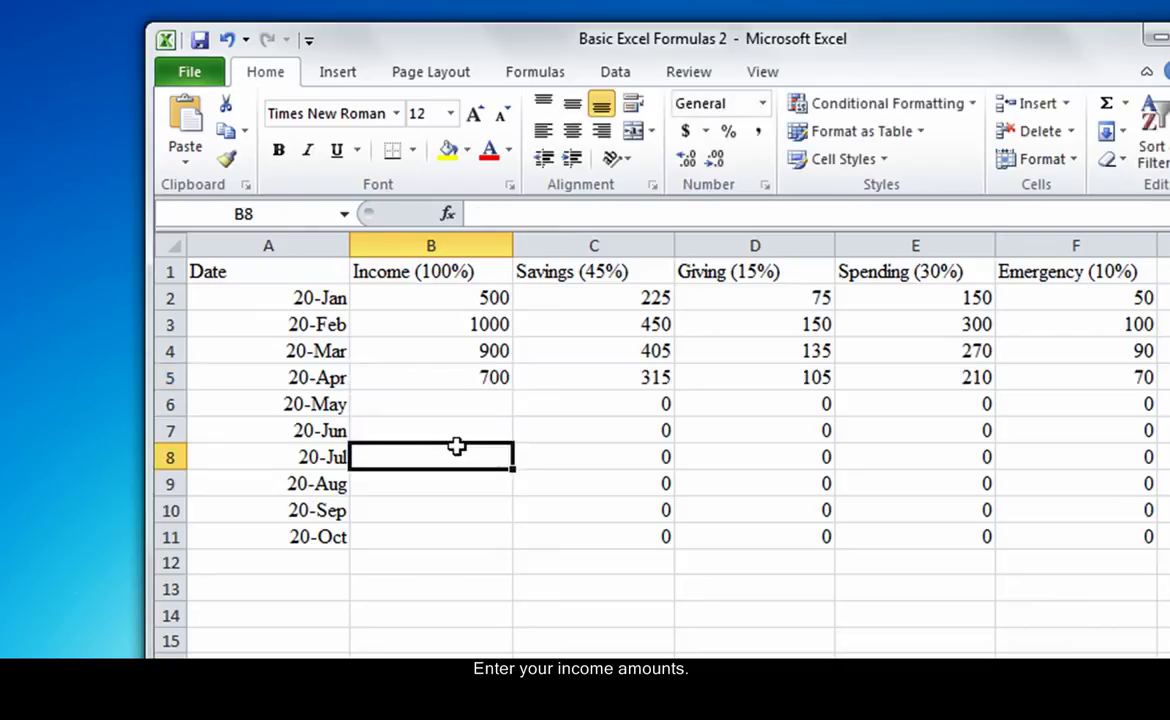